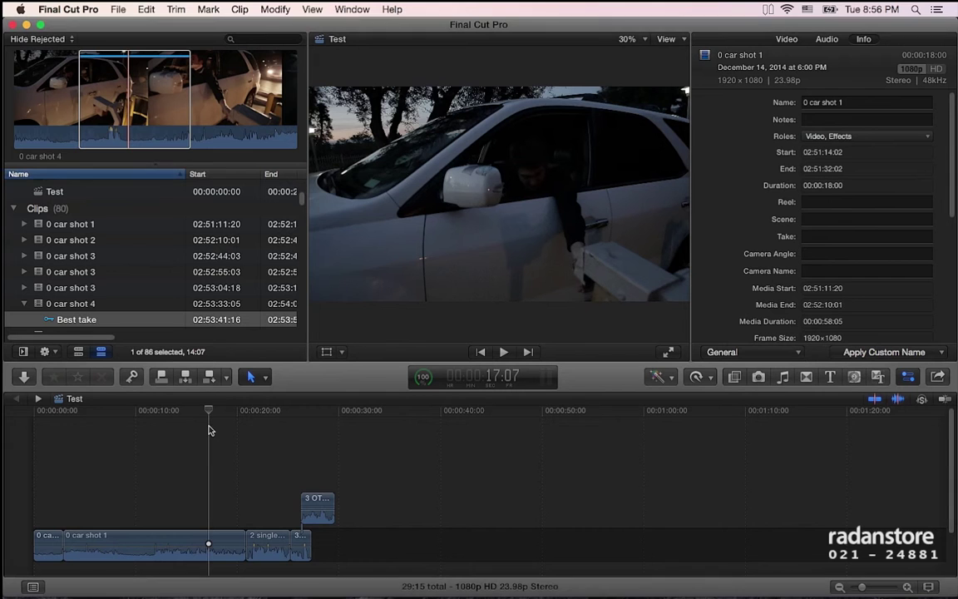
Step: Try overwriting 1 two shot 4 at a playhead inside 0 car shot 1, then undo it
click(147, 10)
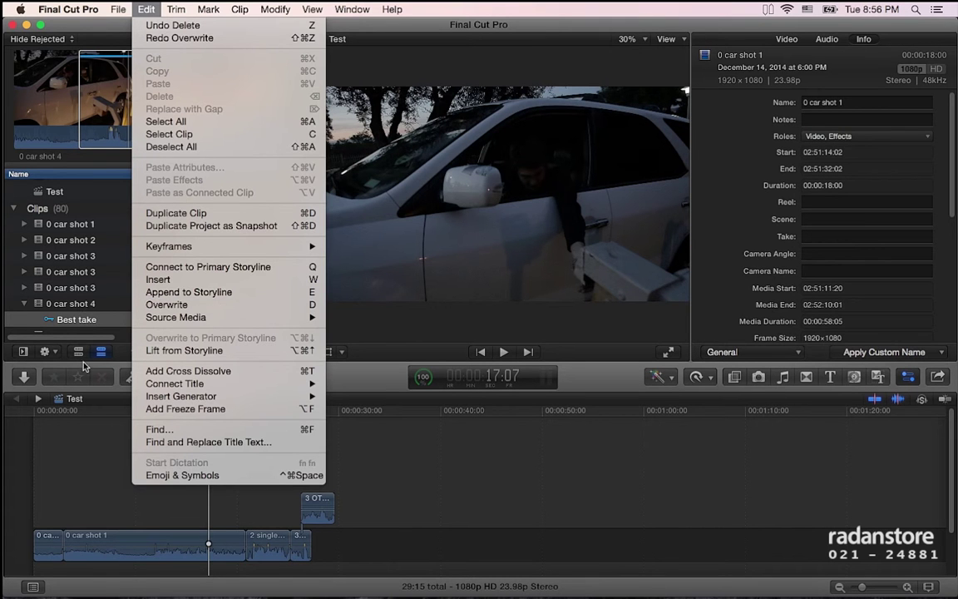
click(92, 329)
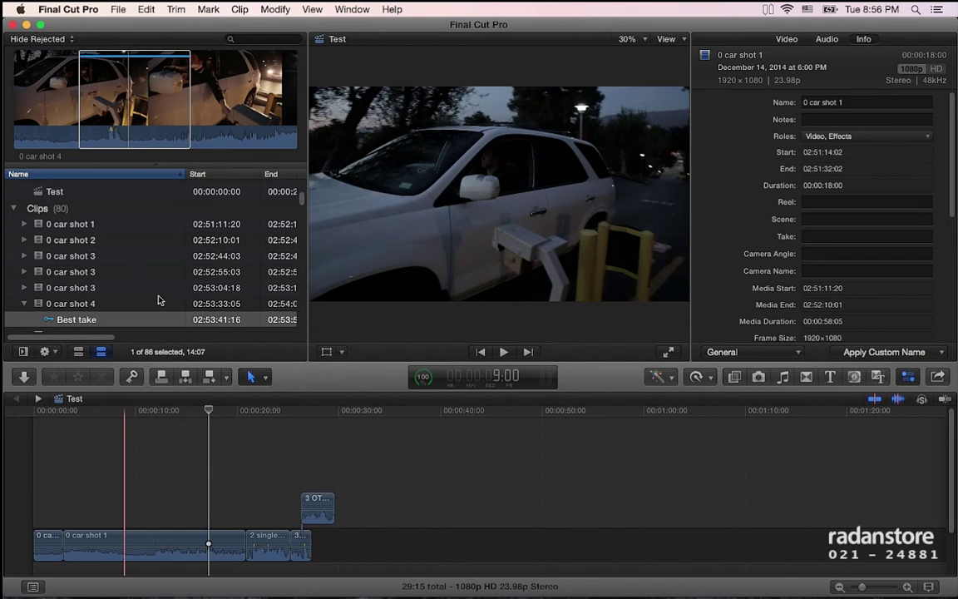
scroll(142, 266, down, 5)
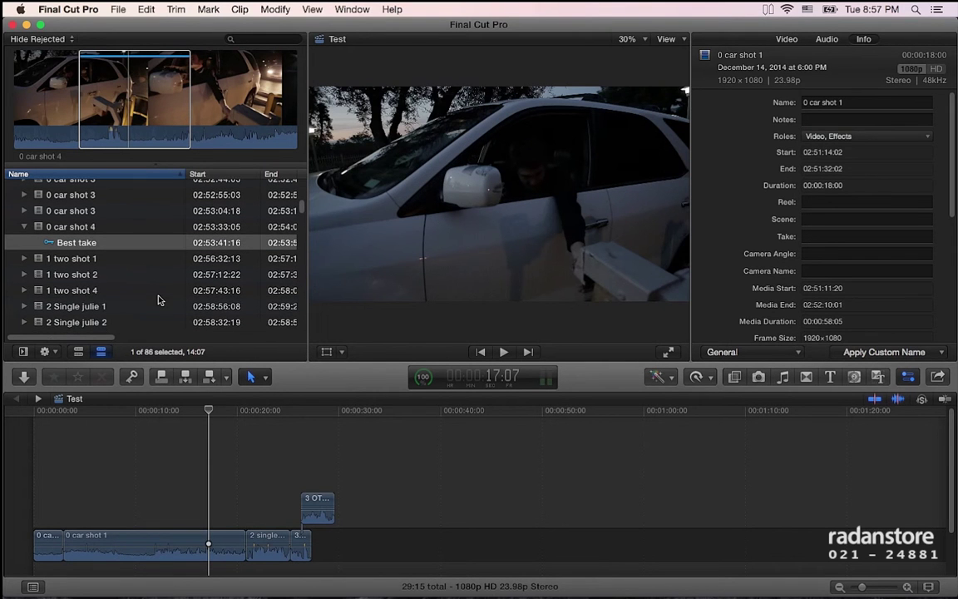
click(75, 290)
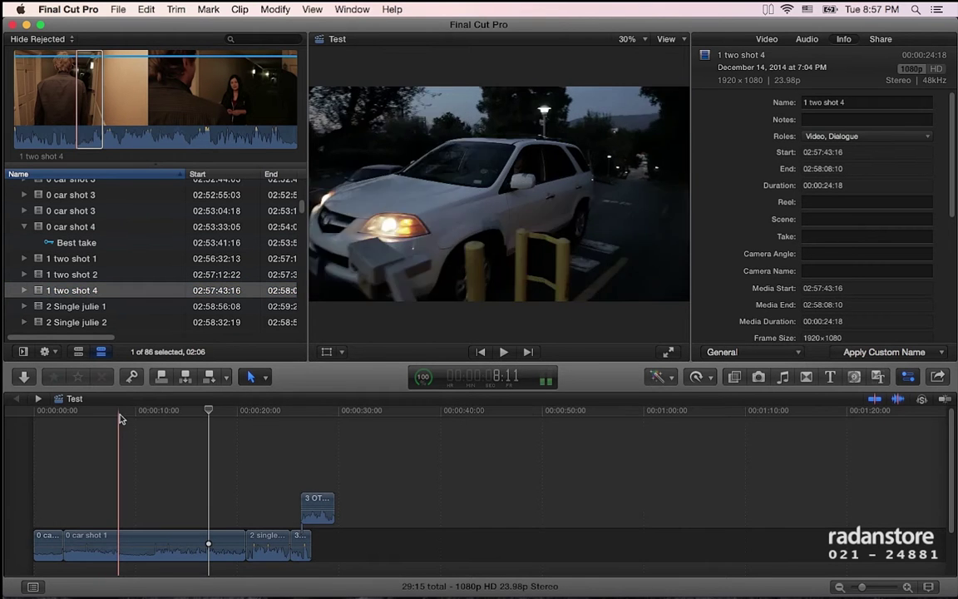
click(119, 416)
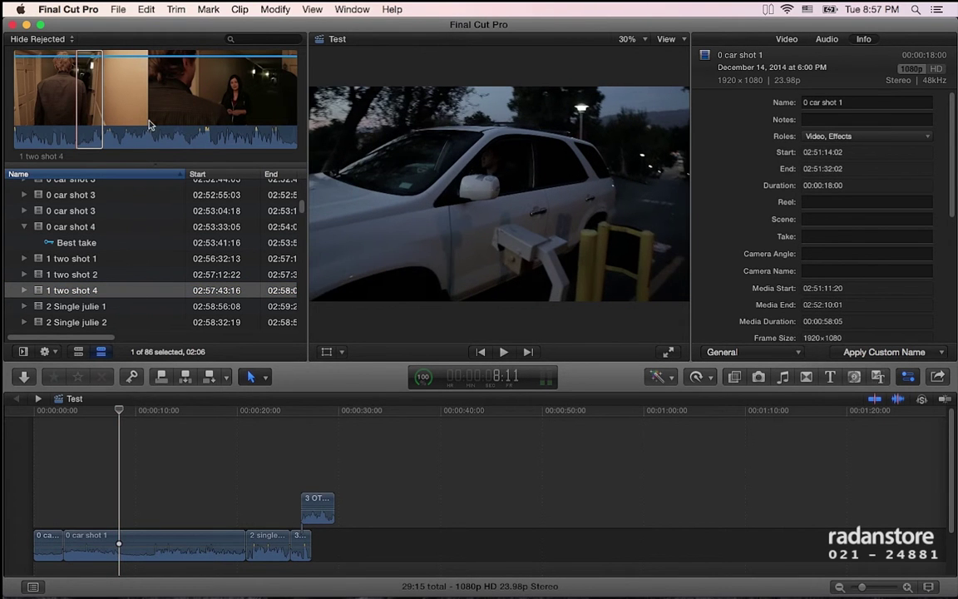
click(141, 10)
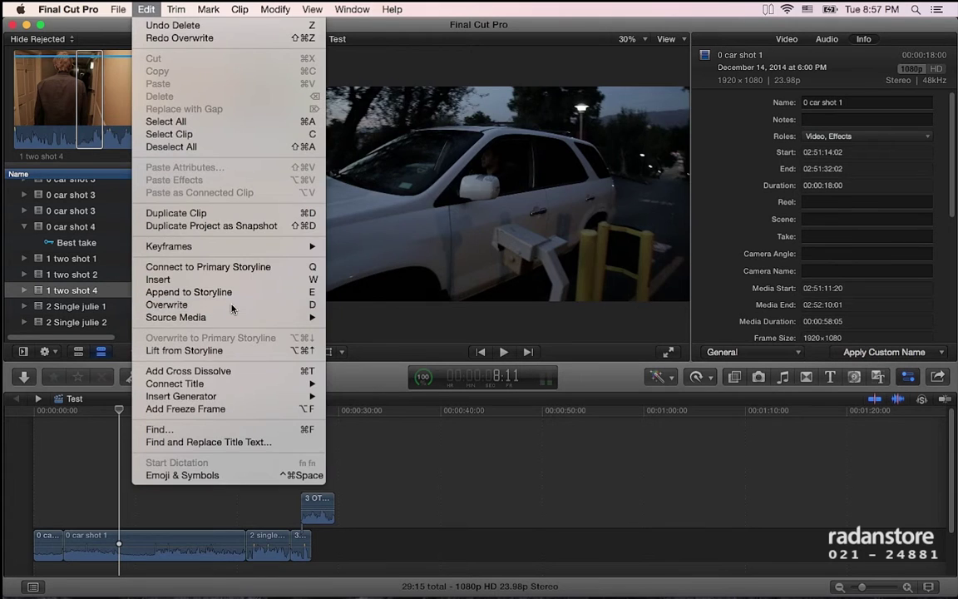
click(236, 305)
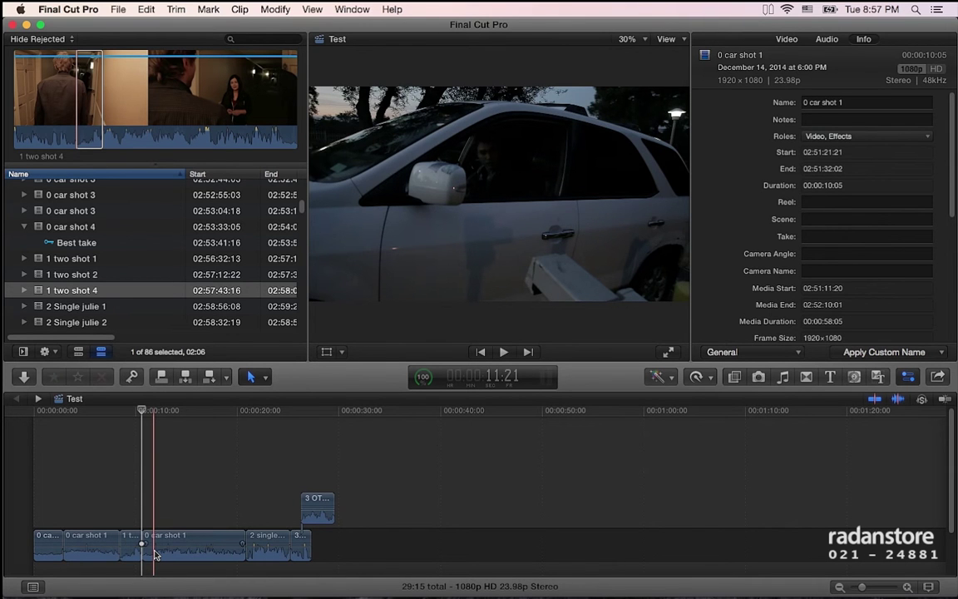
key(ctrl+z)
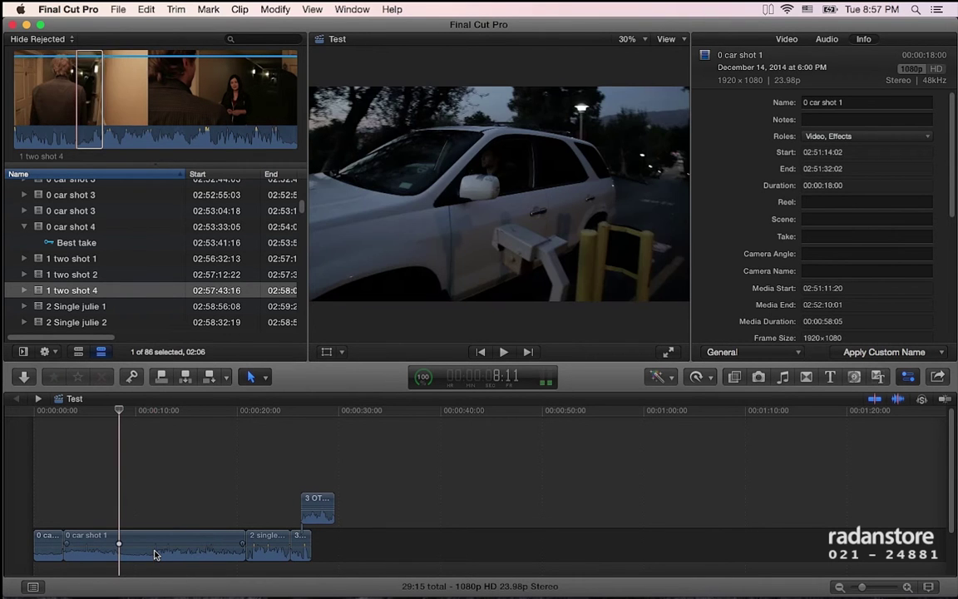
Step: Select 0 car shot 4 and its Best take range, then drop it onto 0 car shot 1
click(85, 229)
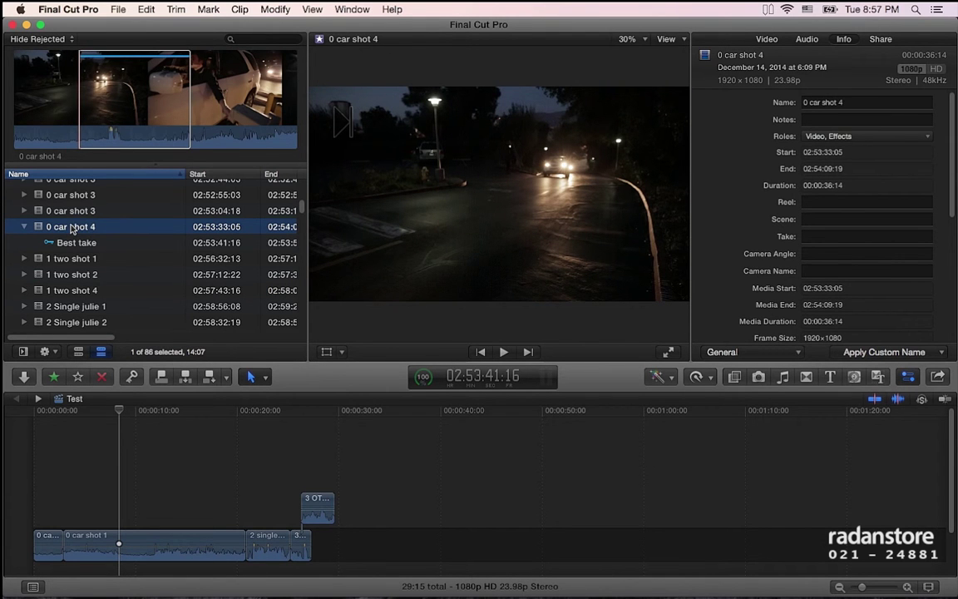
click(138, 76)
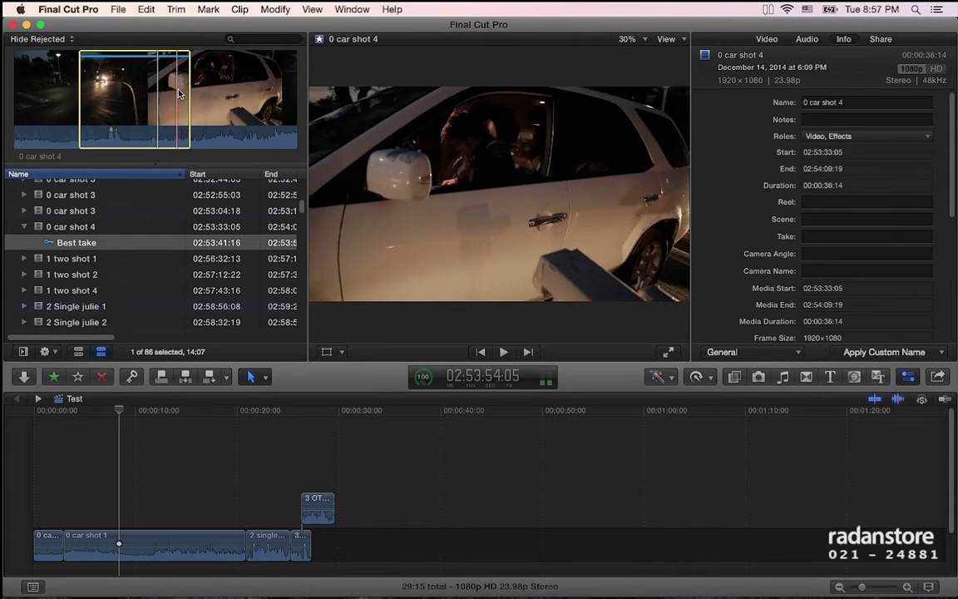
click(200, 419)
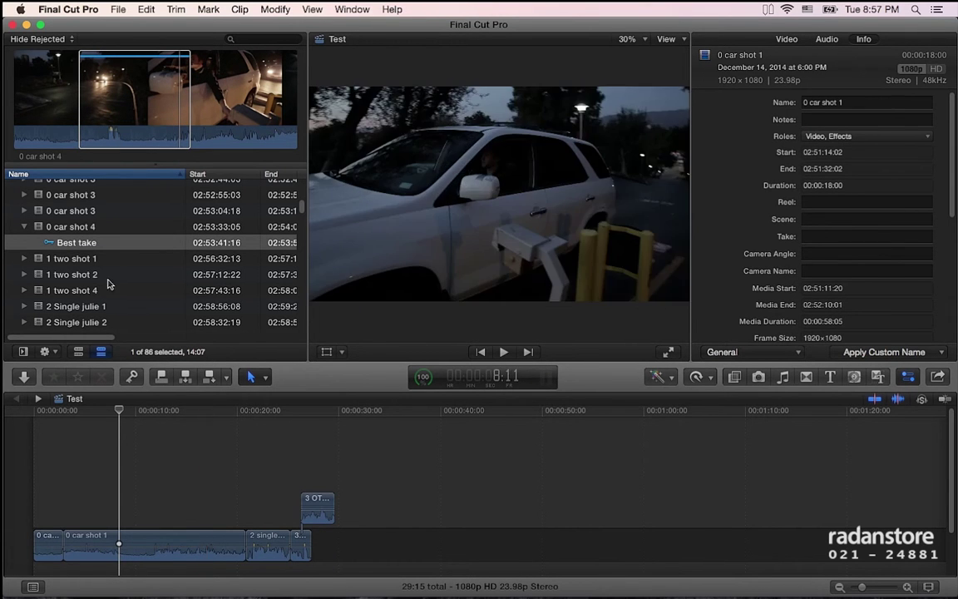
click(86, 227)
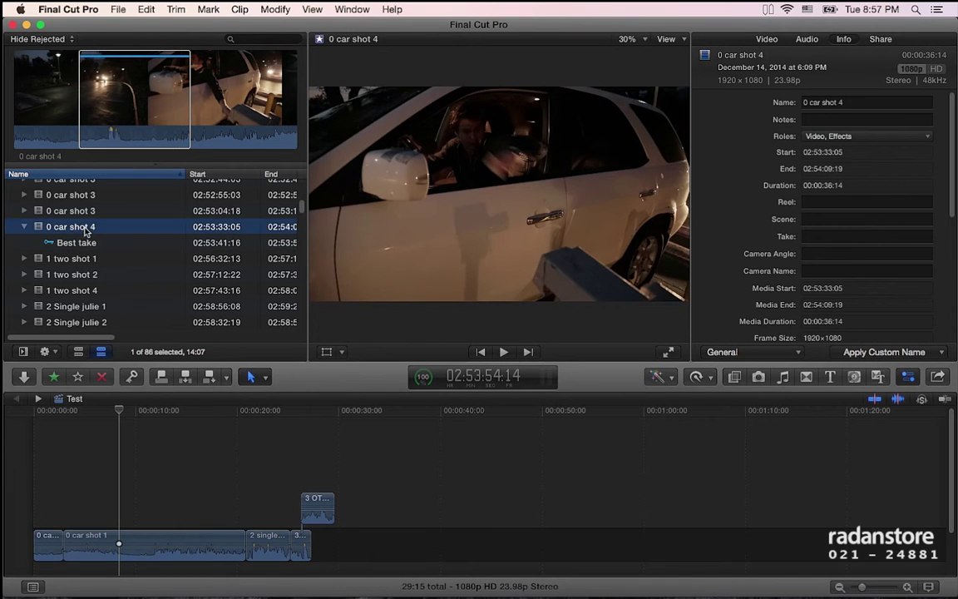
drag(71, 230, 145, 541)
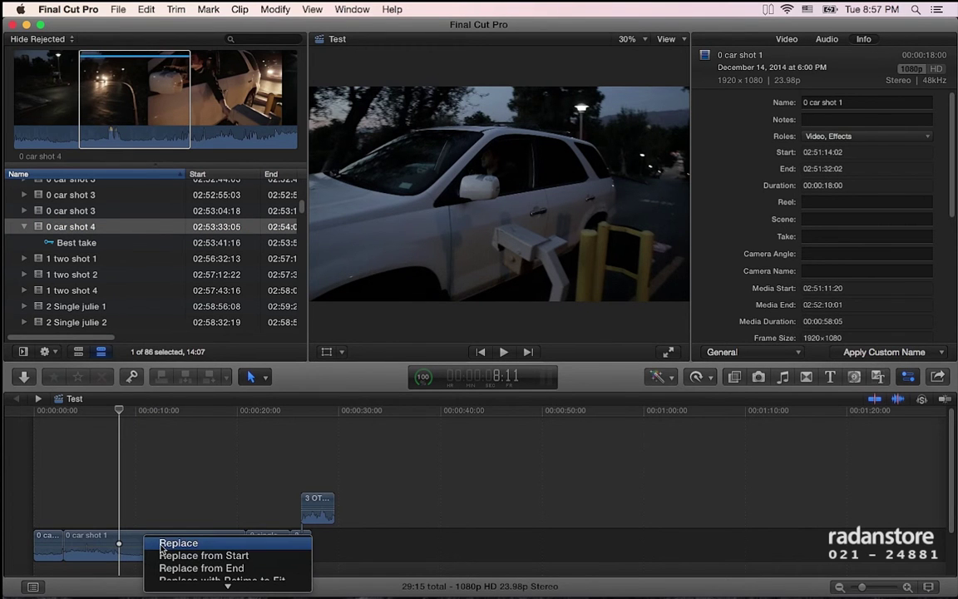
Step: Choose Replace to swap 0 car shot 1 for 0 car shot 4, then select the Best take range
scroll(162, 546, down, 3)
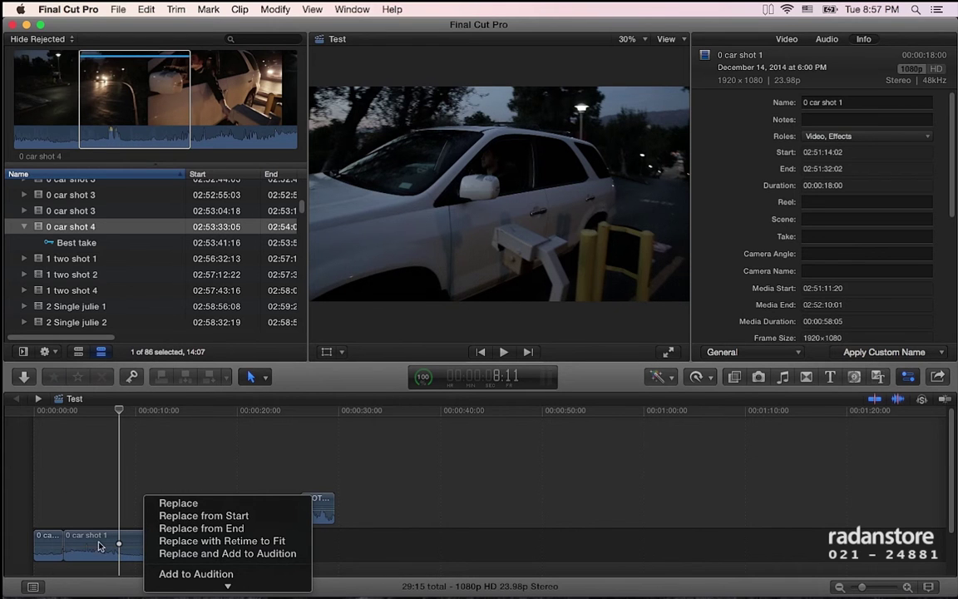
click(208, 507)
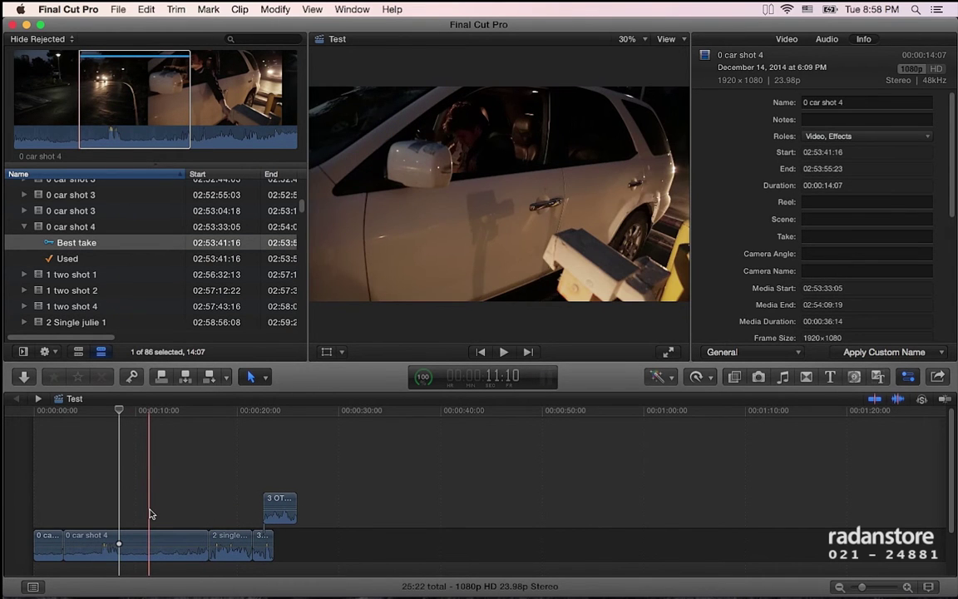
click(71, 243)
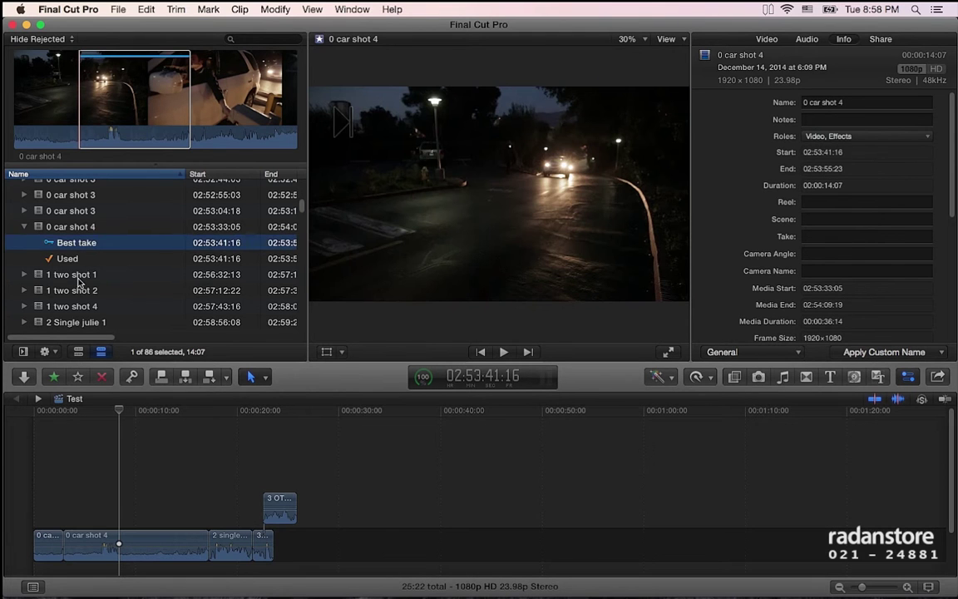
Step: Preview clips 1 two shot 1 and 1 two shot 2, then select 1 two shot 4
click(79, 280)
scroll(80, 281, down, 1)
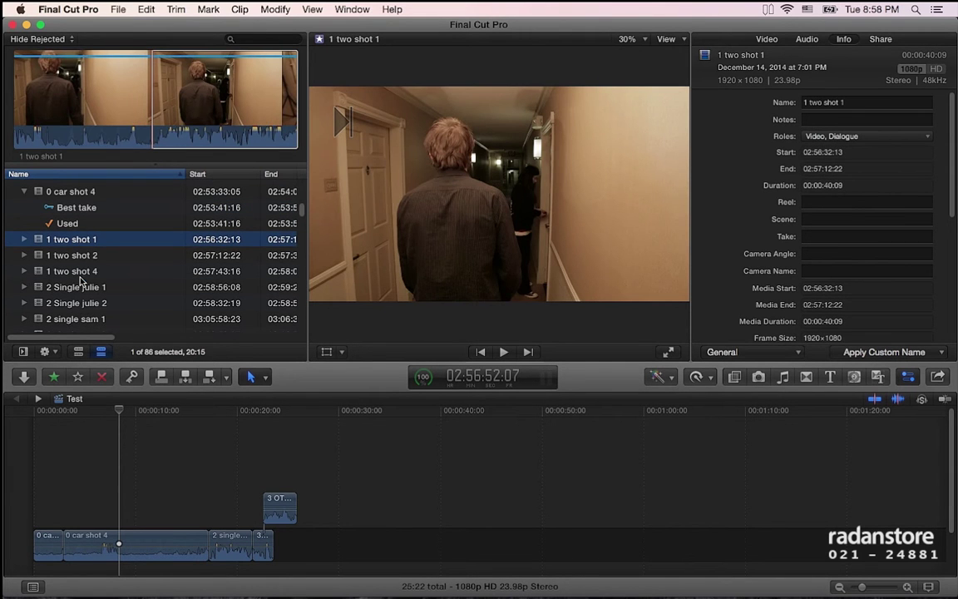
click(83, 259)
click(85, 272)
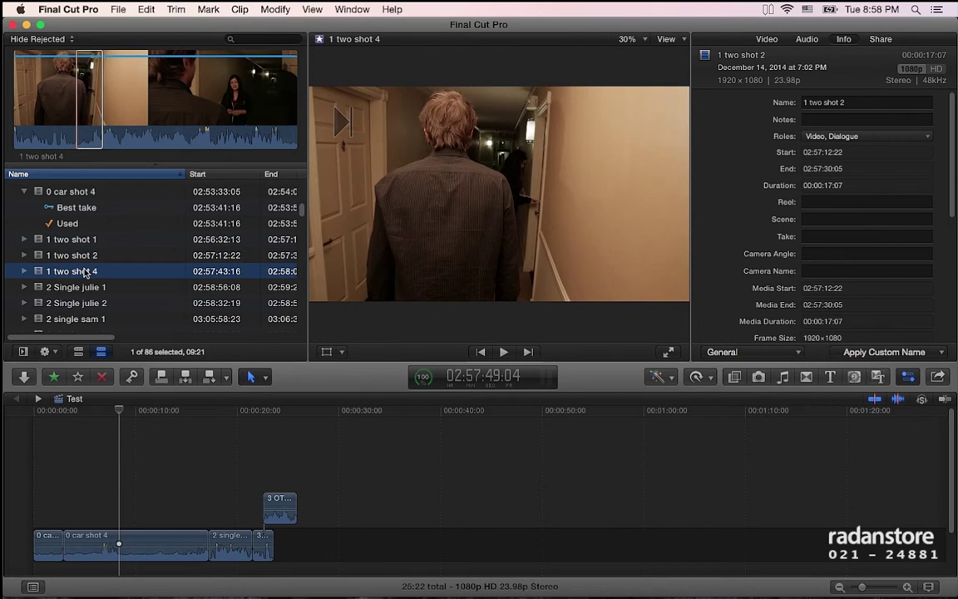
Step: Connect a 1 two shot 4 range above the storyline, delete it, then drop the clip onto 0 car shot 4
drag(83, 115, 64, 504)
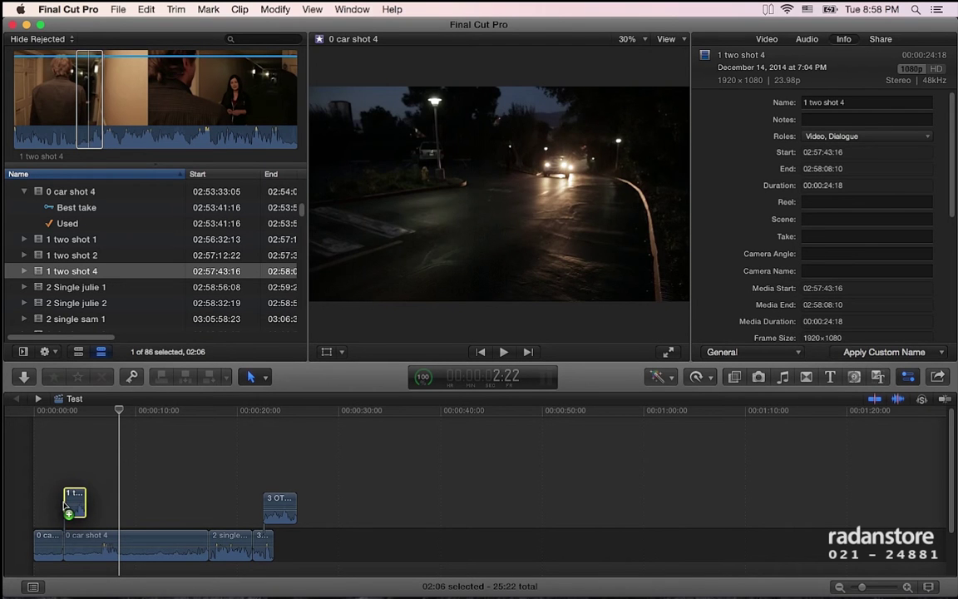
drag(64, 504, 73, 511)
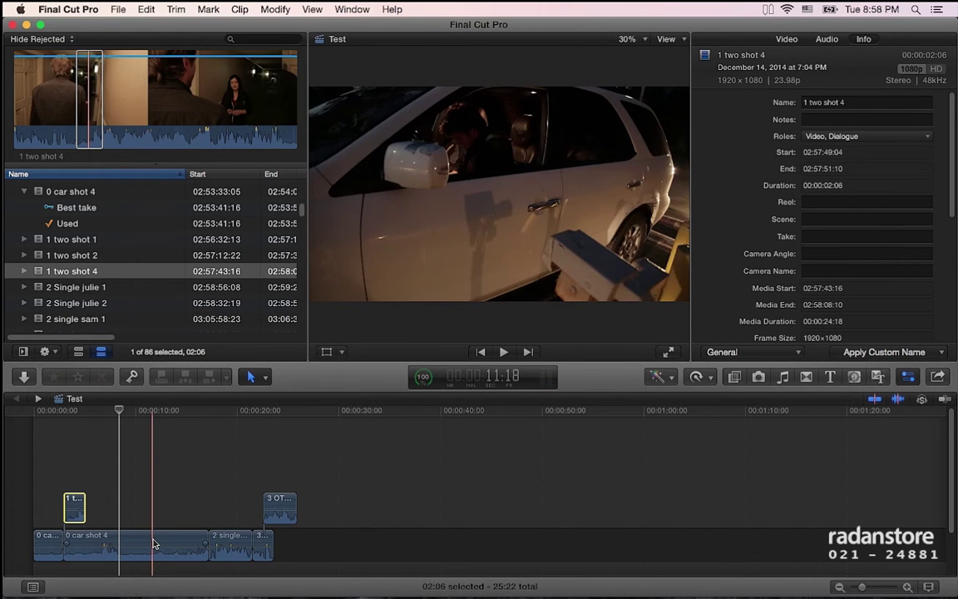
key(Delete)
drag(65, 273, 133, 539)
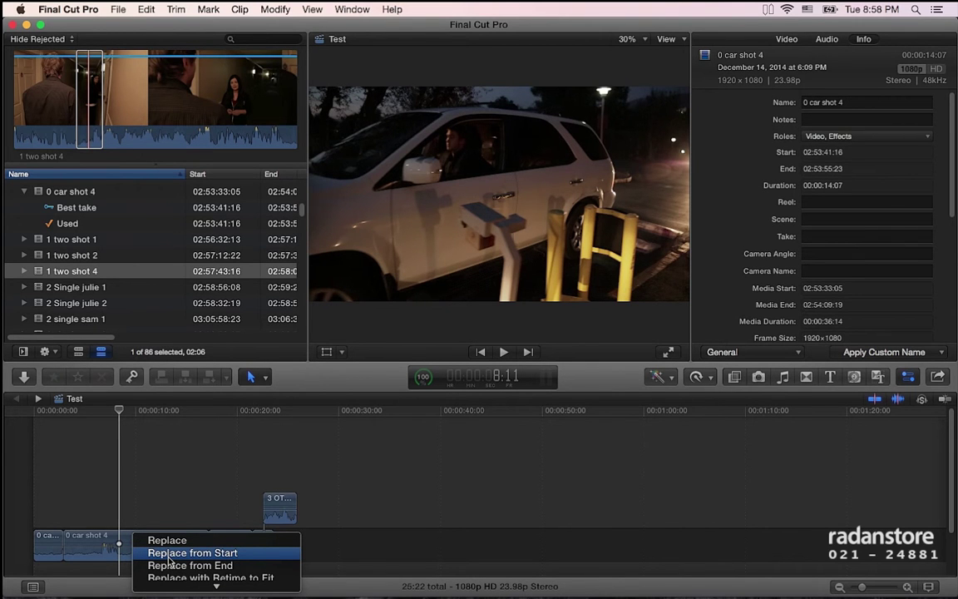
Step: Replace 0 car shot 4 with 1 two shot 4 from its start, preview it, then undo
click(167, 555)
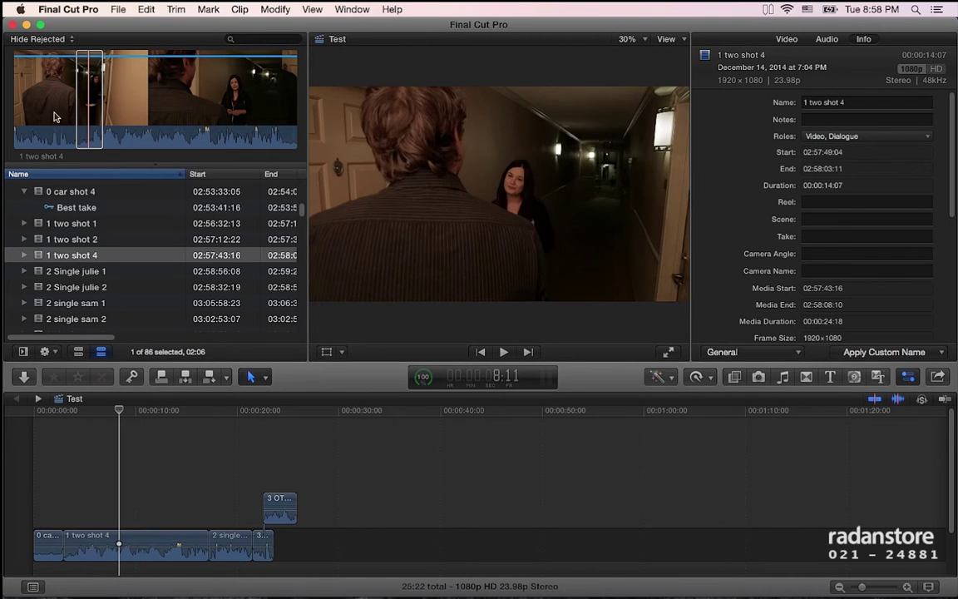
click(80, 119)
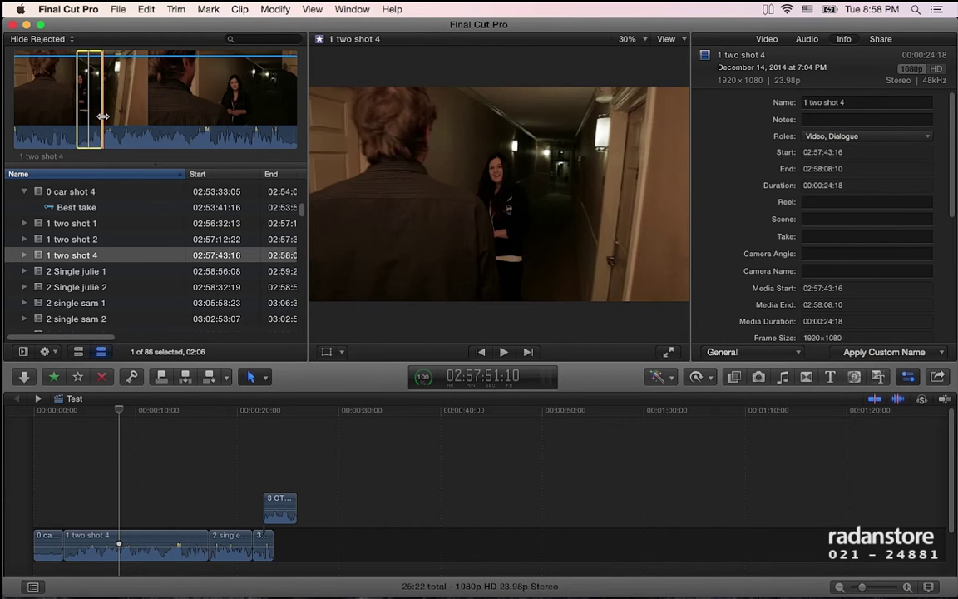
key(space)
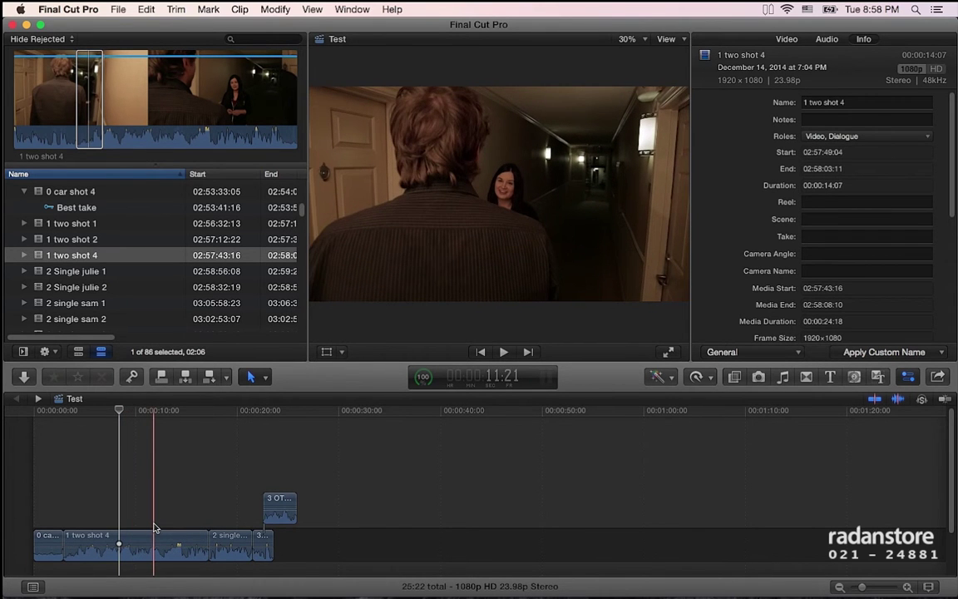
key(super+z)
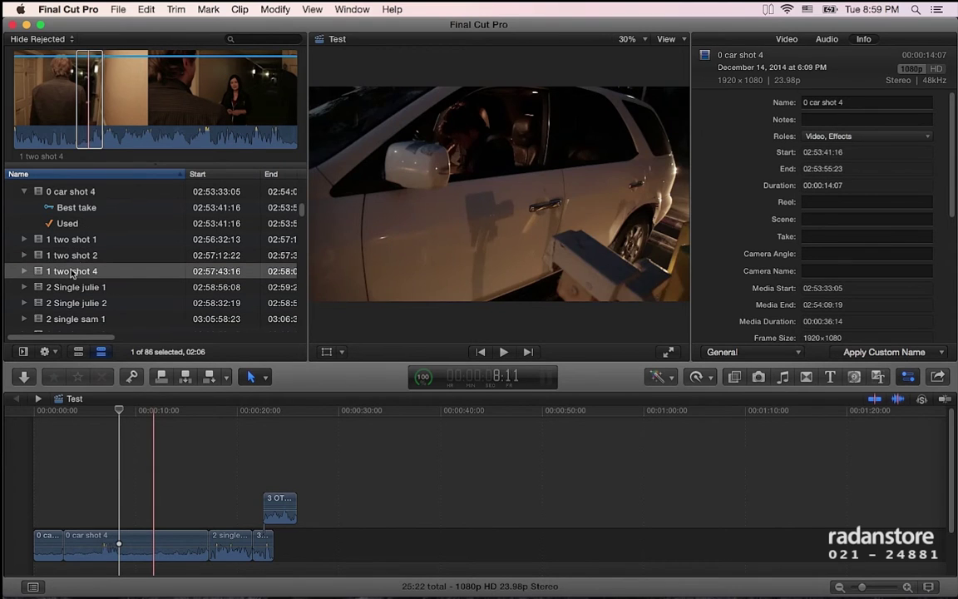
drag(75, 274, 117, 545)
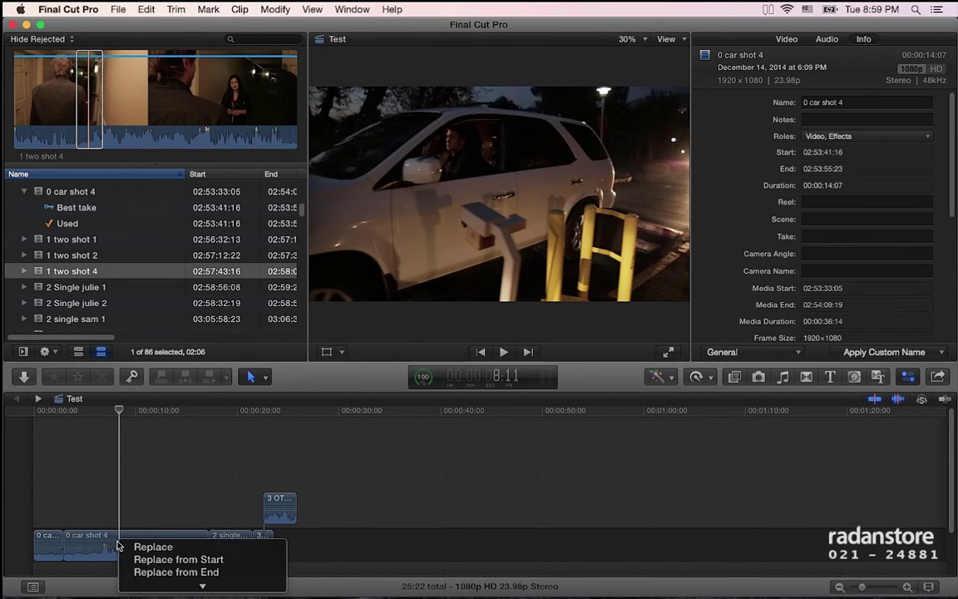
click(137, 547)
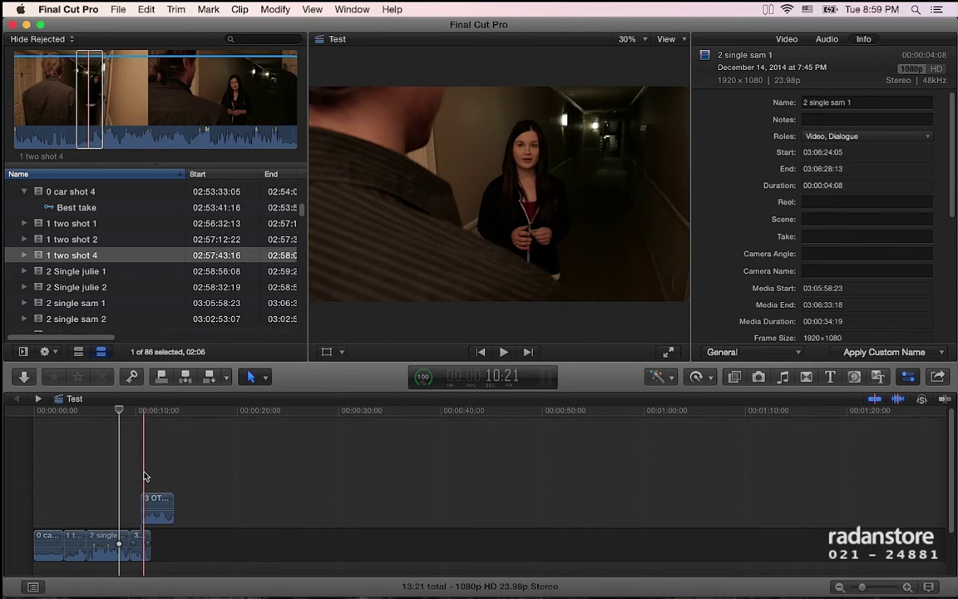
key(super+z)
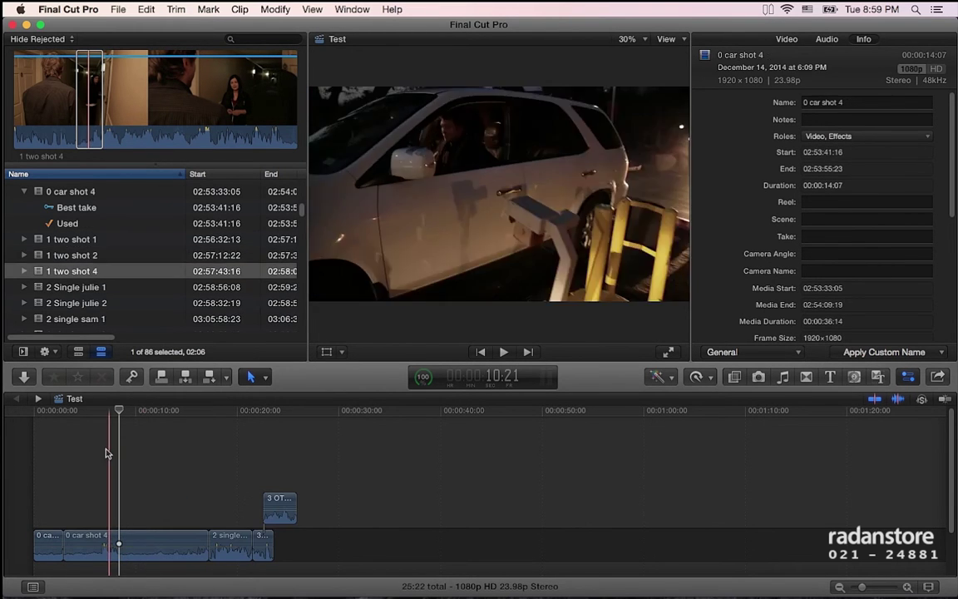
click(63, 457)
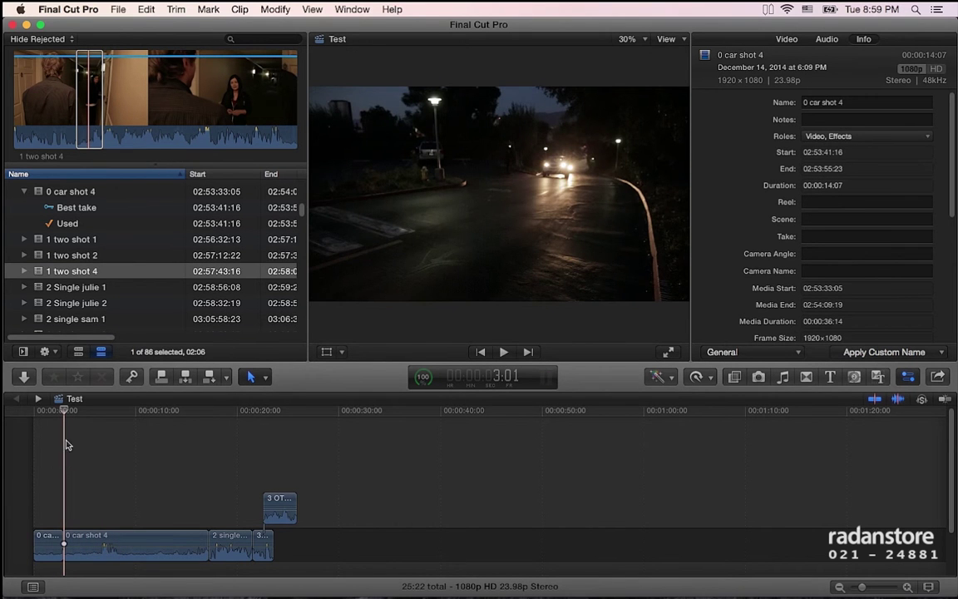
Step: Repeatedly select and deselect the 1 two shot 4 range in the browser
click(79, 133)
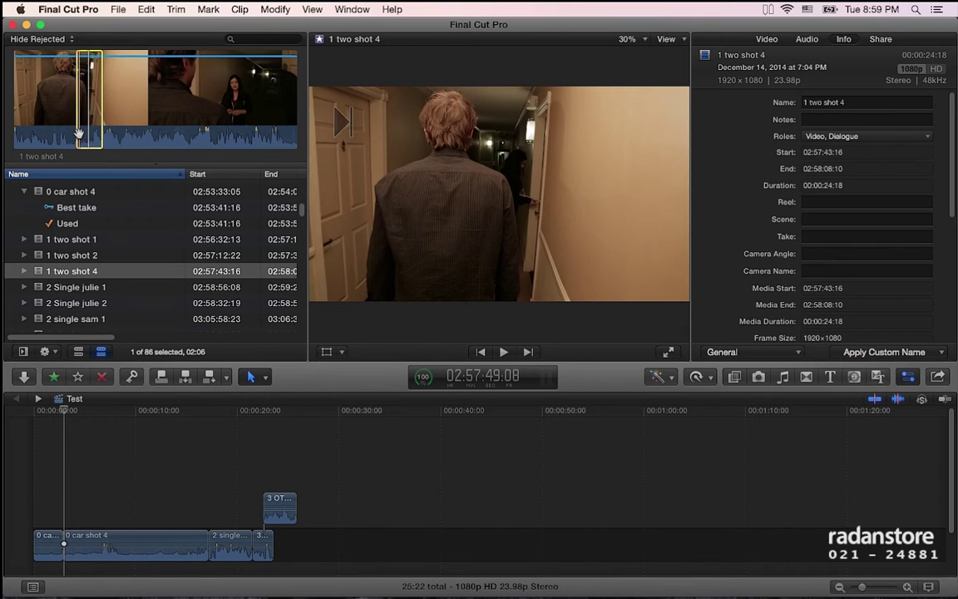
click(68, 536)
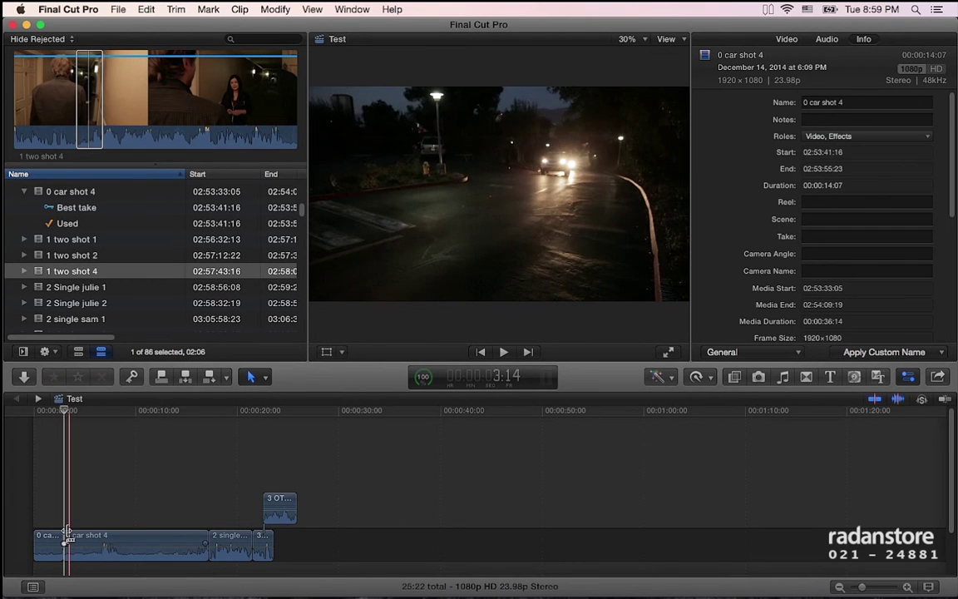
click(103, 132)
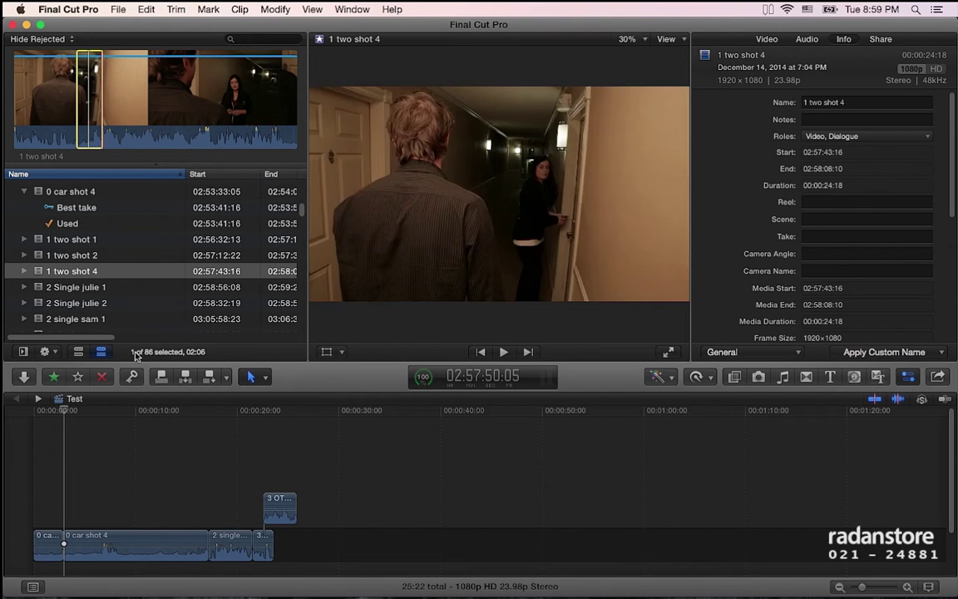
click(210, 539)
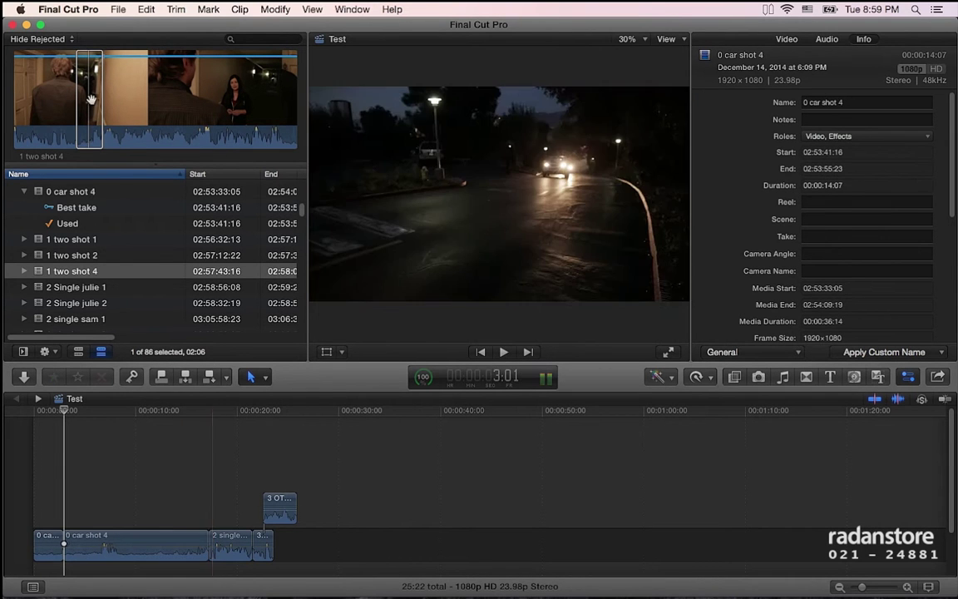
click(161, 105)
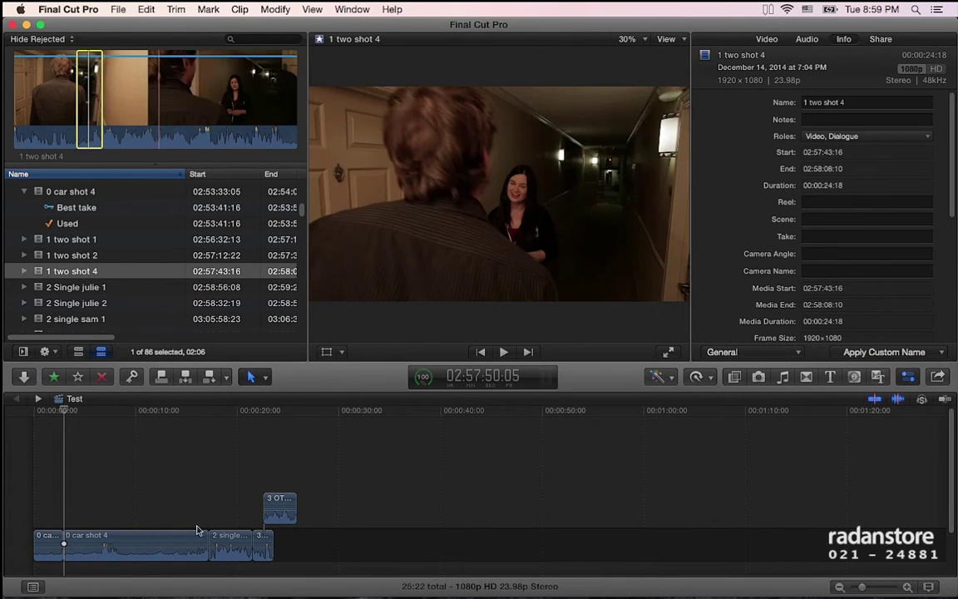
click(205, 539)
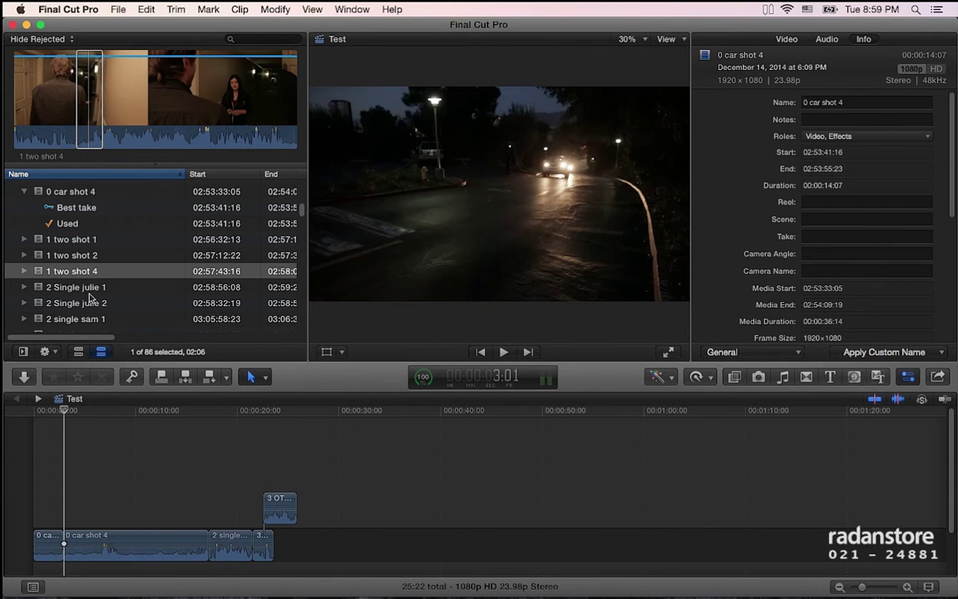
Step: Drop 1 two shot 4 onto 0 car shot 4, cancel, then reselect its range and drop it again
drag(83, 278, 125, 551)
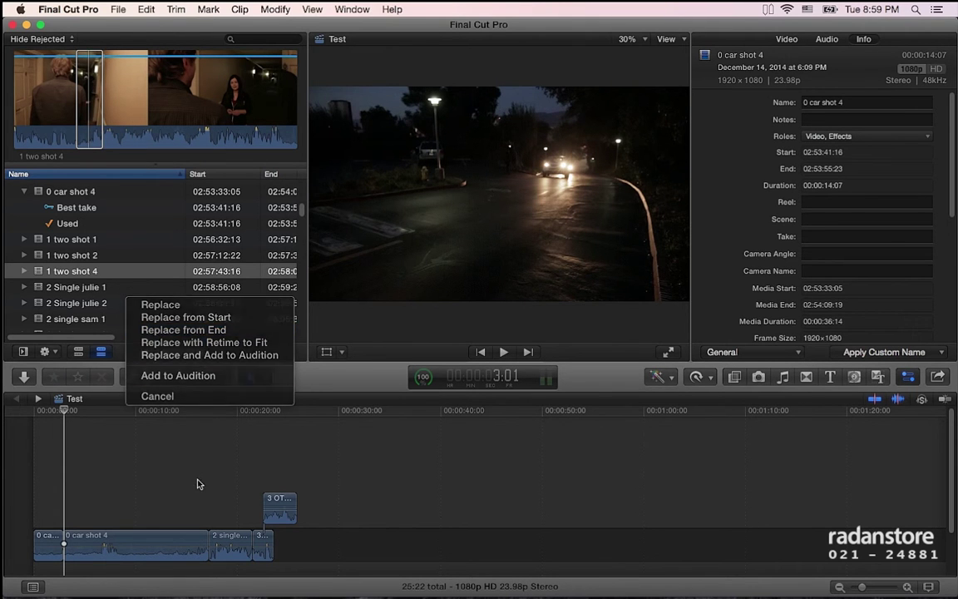
click(177, 431)
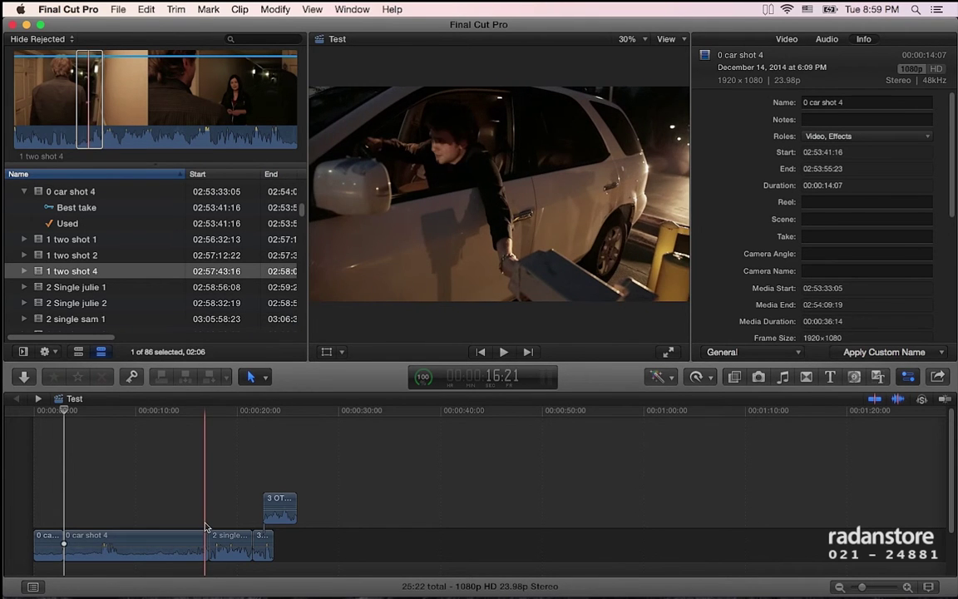
click(92, 132)
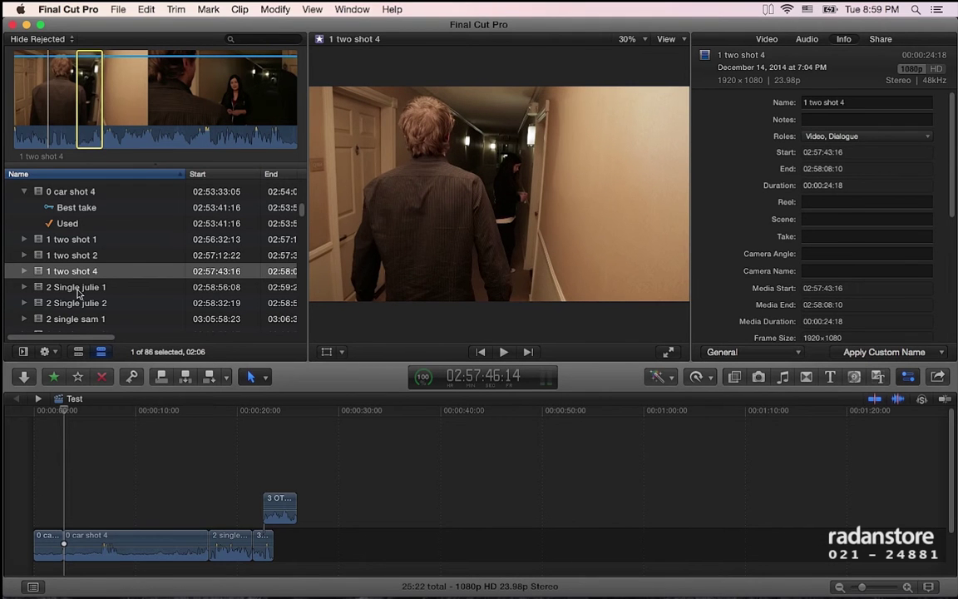
drag(75, 273, 117, 539)
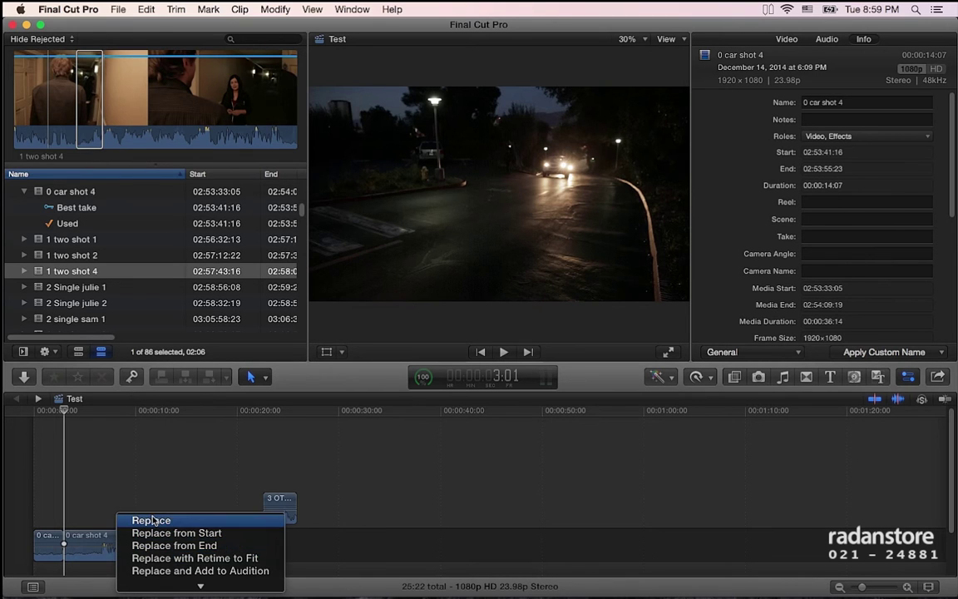
Step: Replace with Retime to Fit so 1 two shot 4 runs Slow (16%), then play it back
click(215, 561)
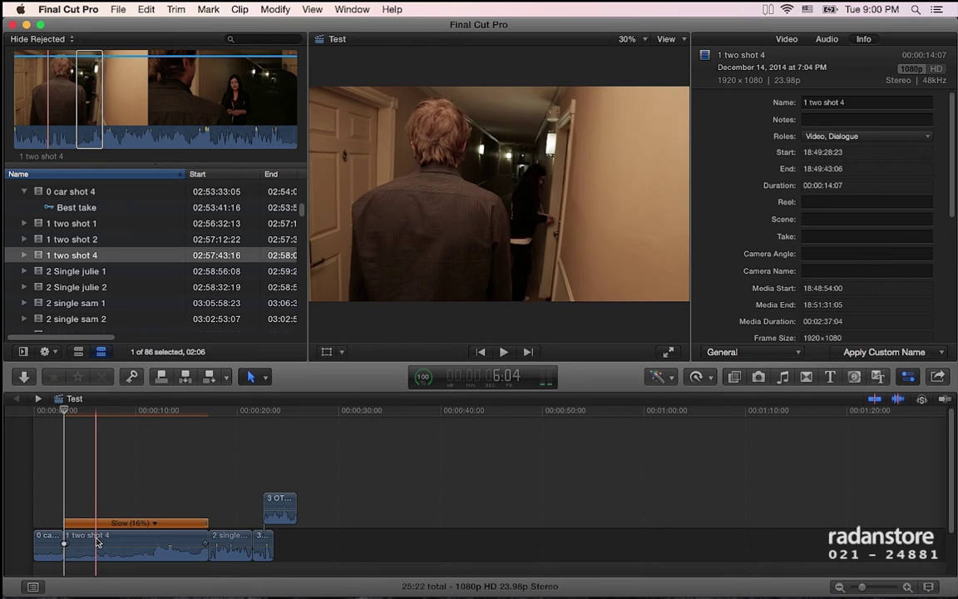
key(space)
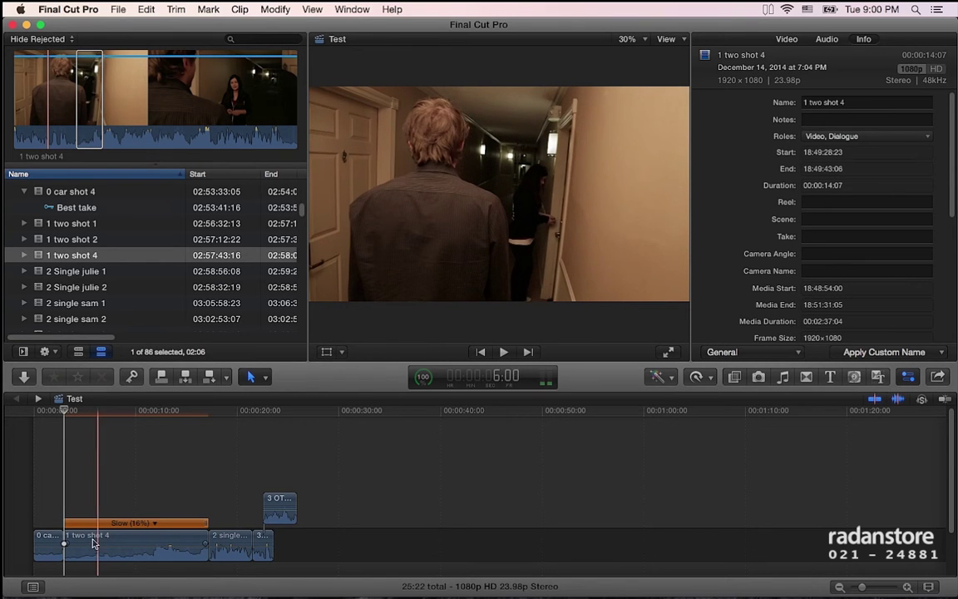
key(space)
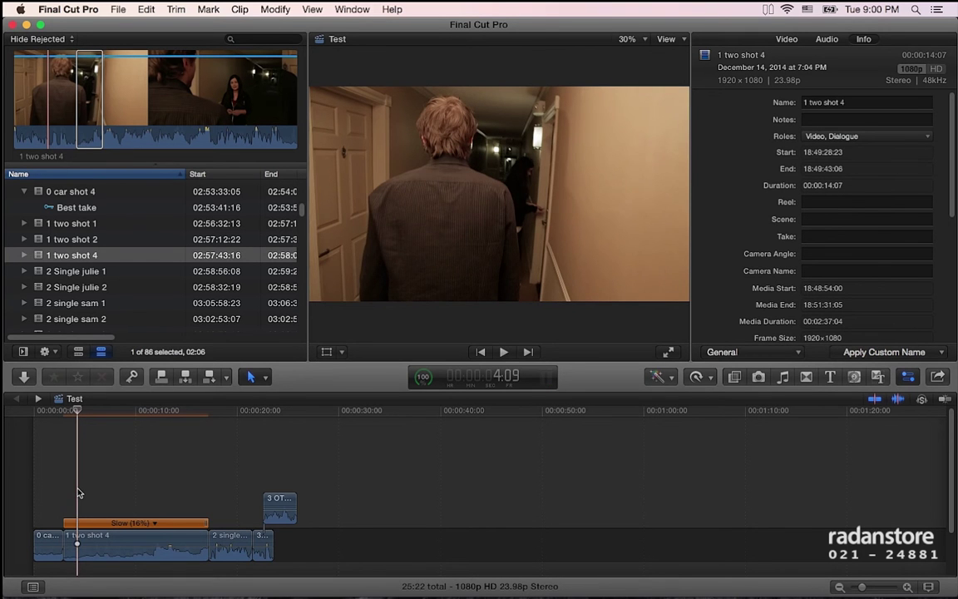
key(space)
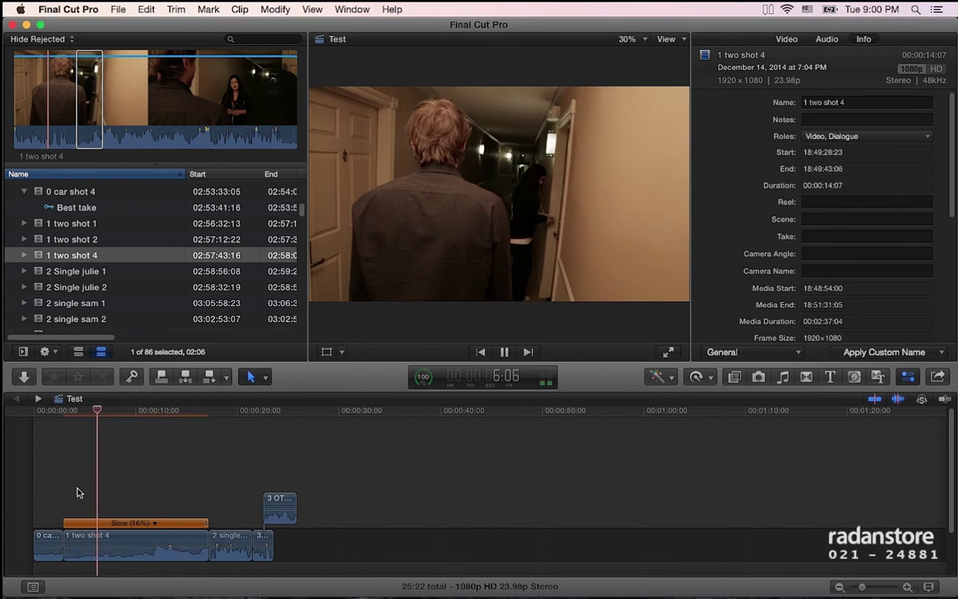
key(space)
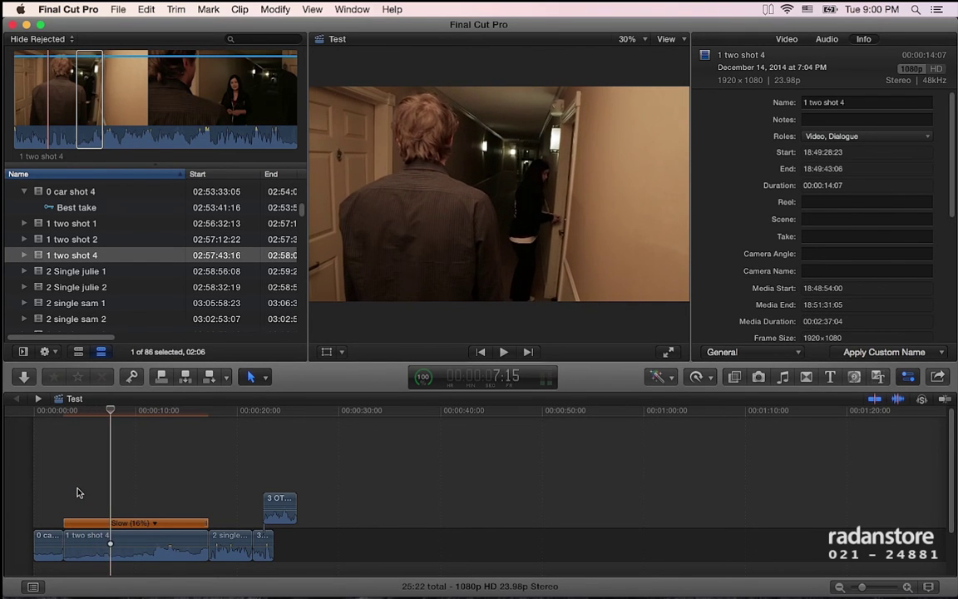